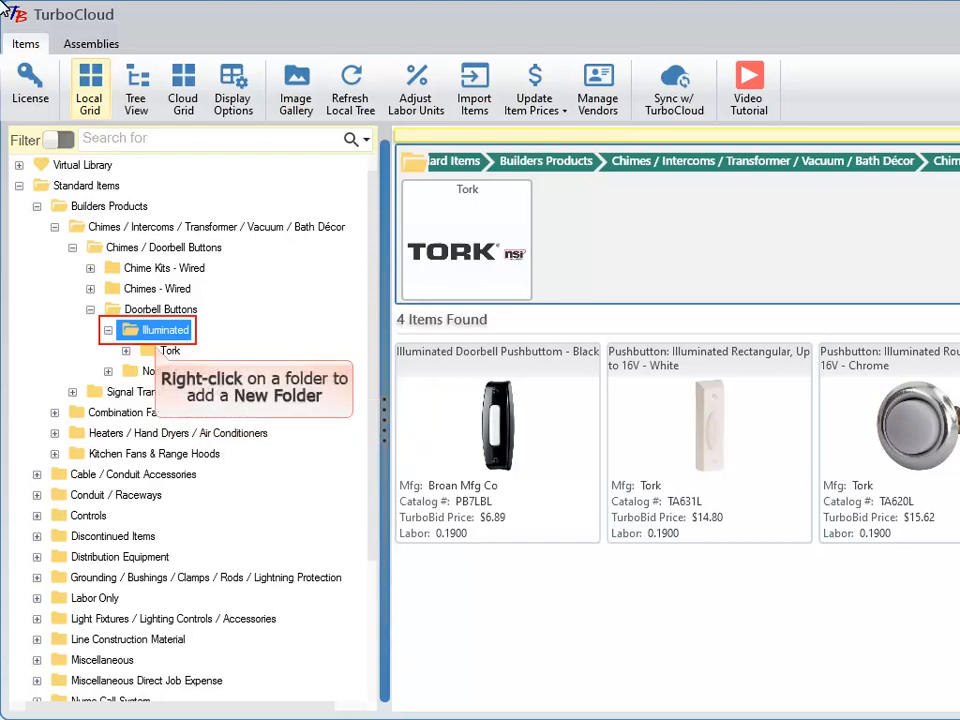
# - Add a new folder named Broan under the Illuminated doorbell buttons folder with tree synchronization enabled
pyautogui.rightClick(150, 335)
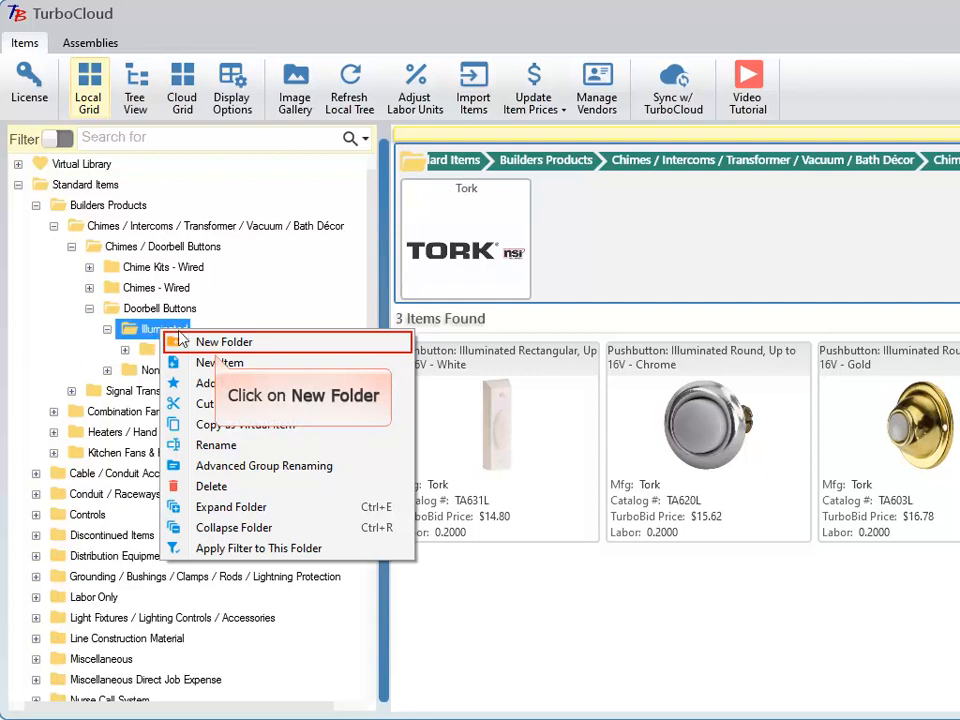
pyautogui.click(214, 342)
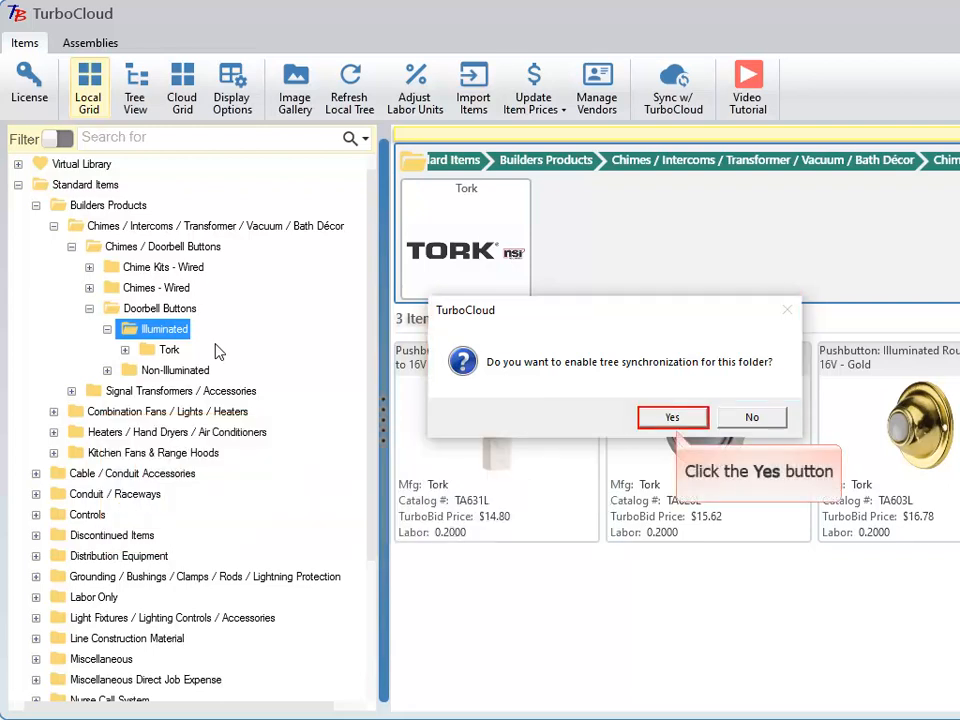
pyautogui.click(672, 417)
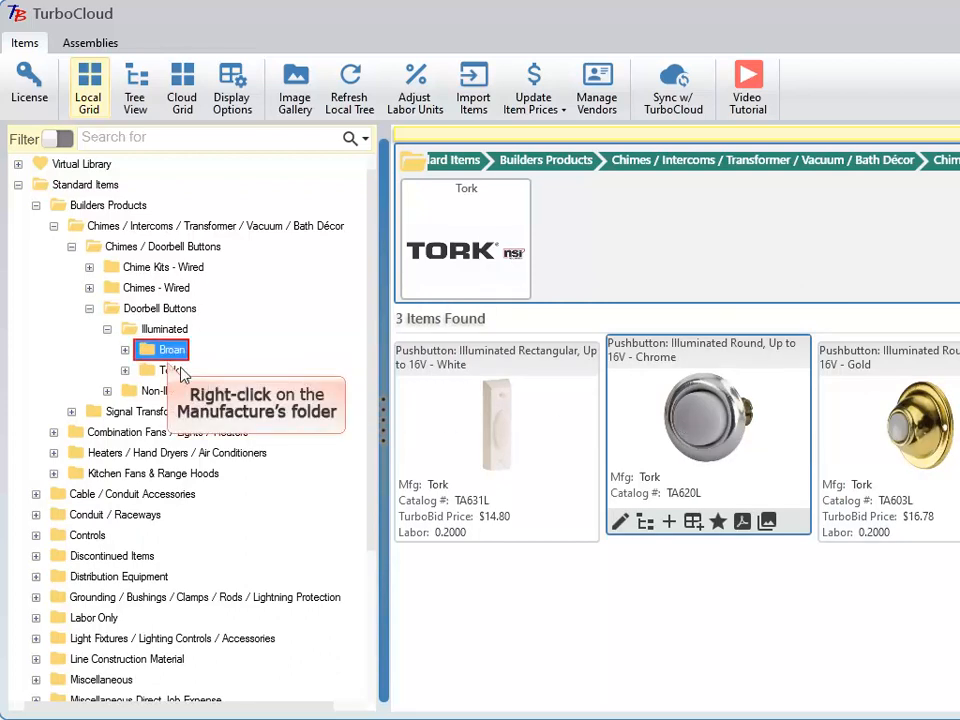
# - Create a new item in the Broan folder with the description "Illuminated Doorbell Pushbuttom - Black"
pyautogui.rightClick(175, 355)
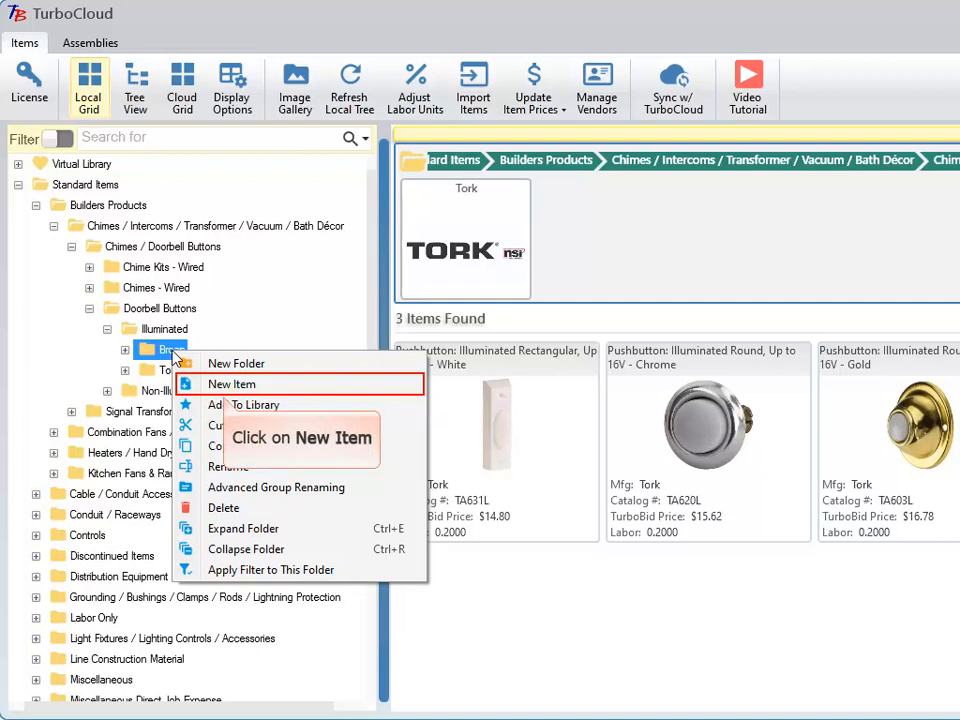
pyautogui.click(182, 384)
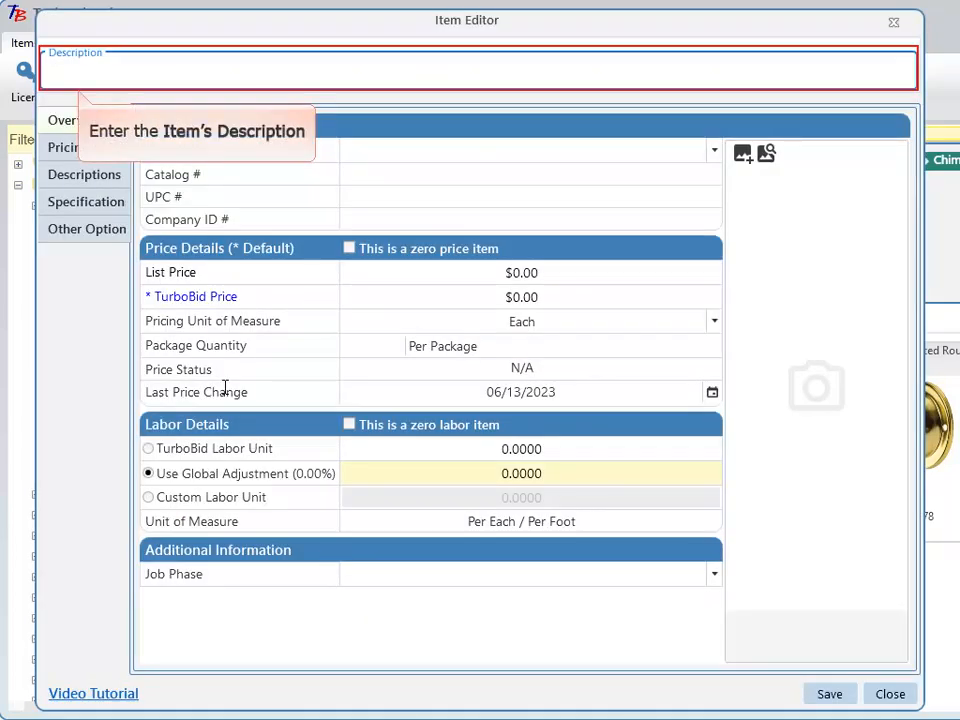
pyautogui.click(92, 70)
pyautogui.write('Illuminated Doorbell Pushbuttom - Black')
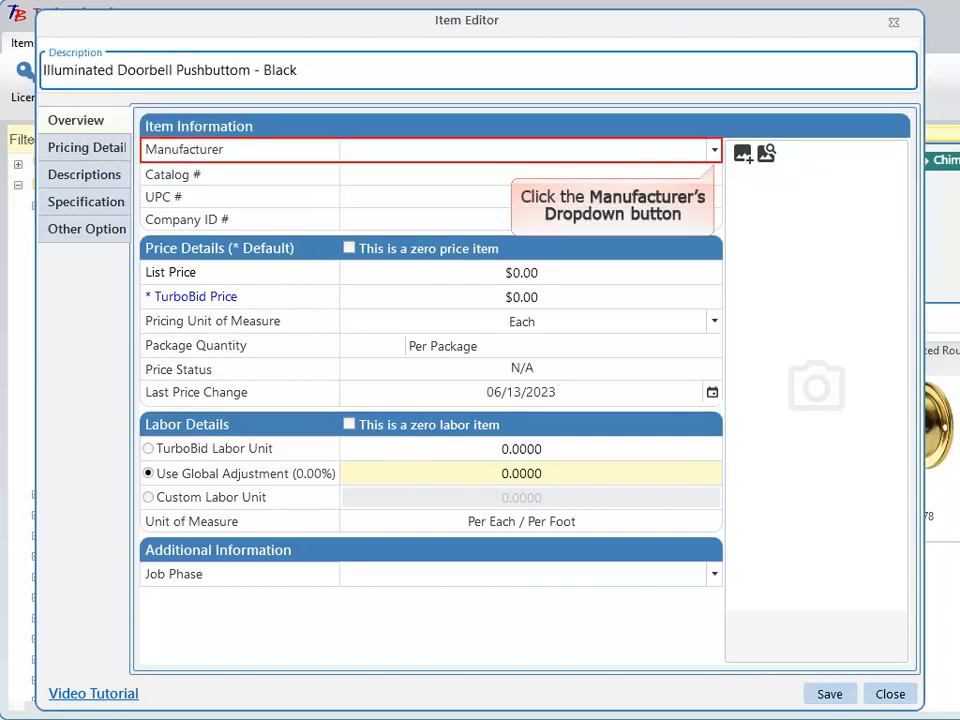
# - Set the item's manufacturer to Broan Mfg Co
pyautogui.click(714, 150)
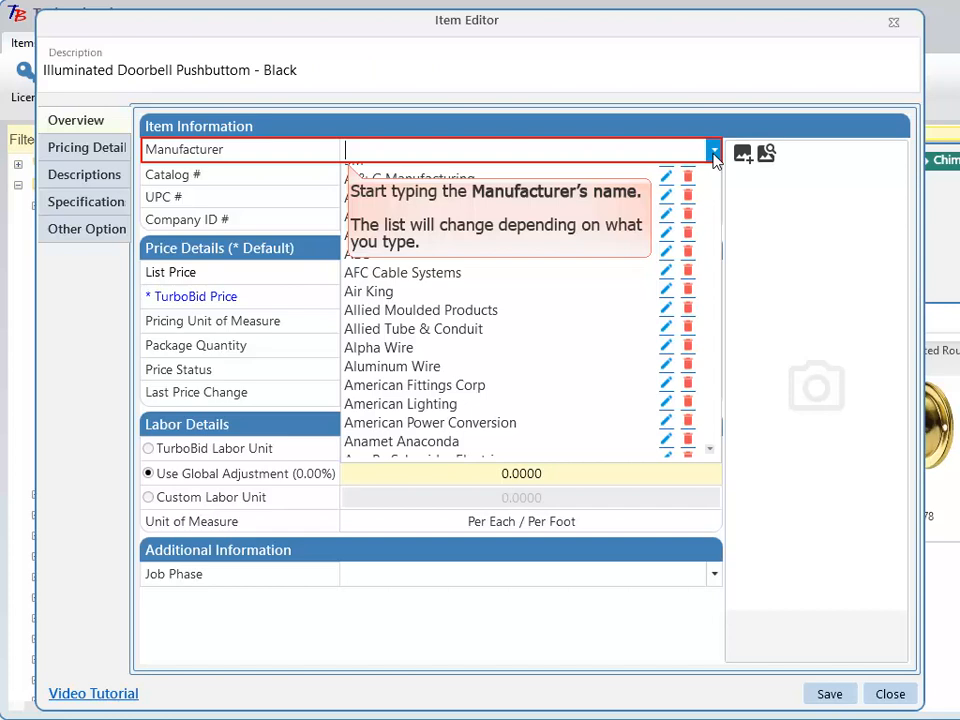
pyautogui.write('Broan Mfg Co')
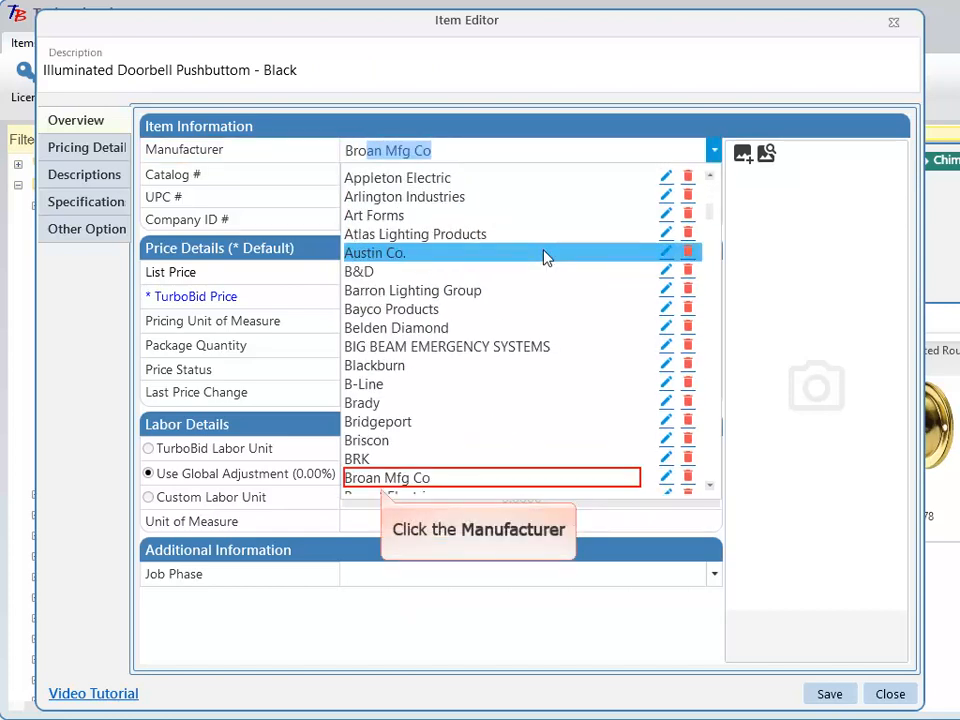
pyautogui.click(390, 478)
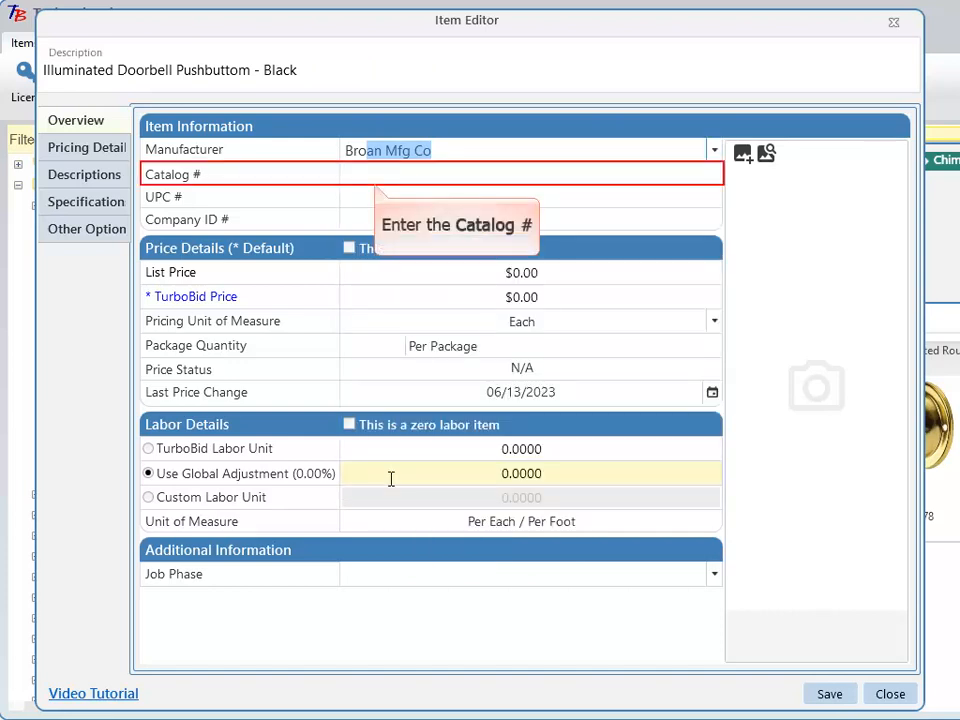
pyautogui.click(388, 175)
pyautogui.write('PB7LBL')
pyautogui.press('Tab')
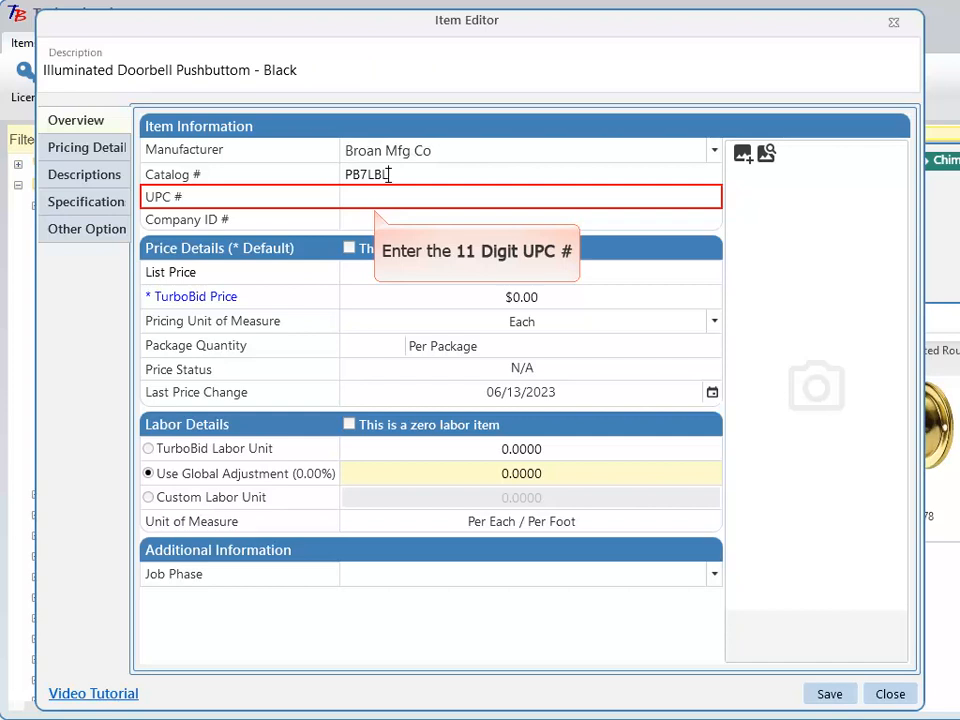
pyautogui.write('78489106001')
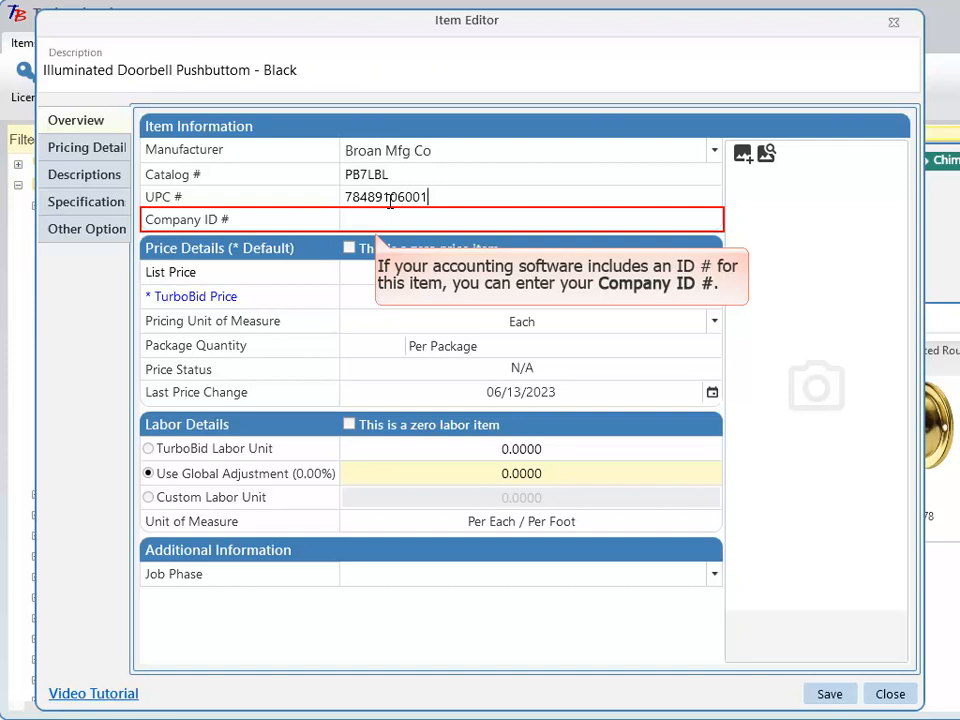
pyautogui.press('Tab')
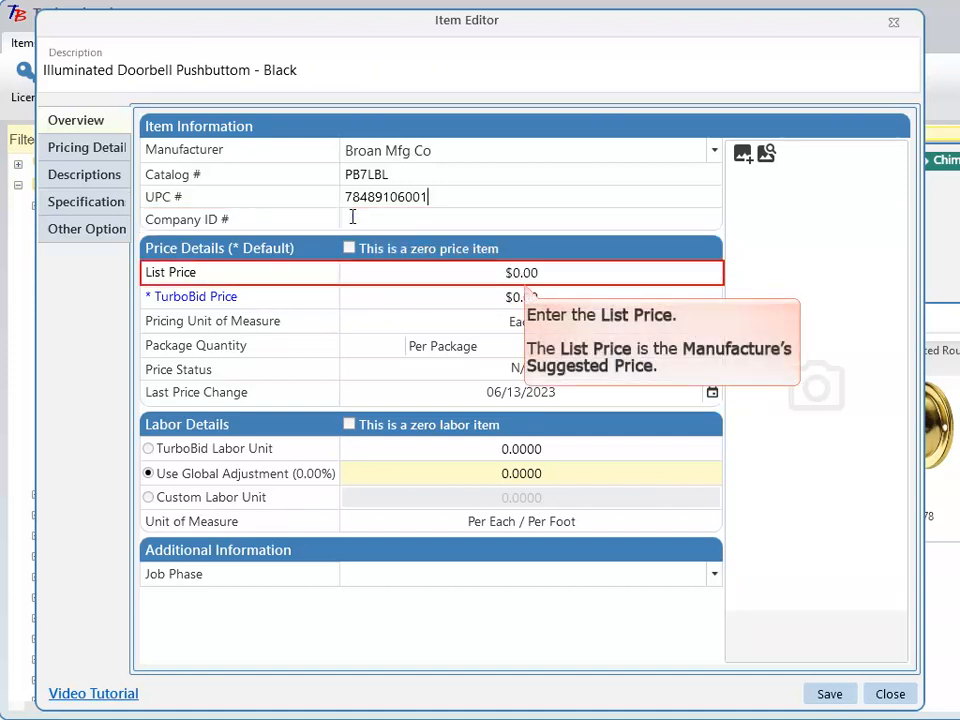
# - Set the item's list price to $9.40 and TurboBid price to $6.89, with Each as the pricing unit of measure
pyautogui.click(544, 272)
pyautogui.write('9')
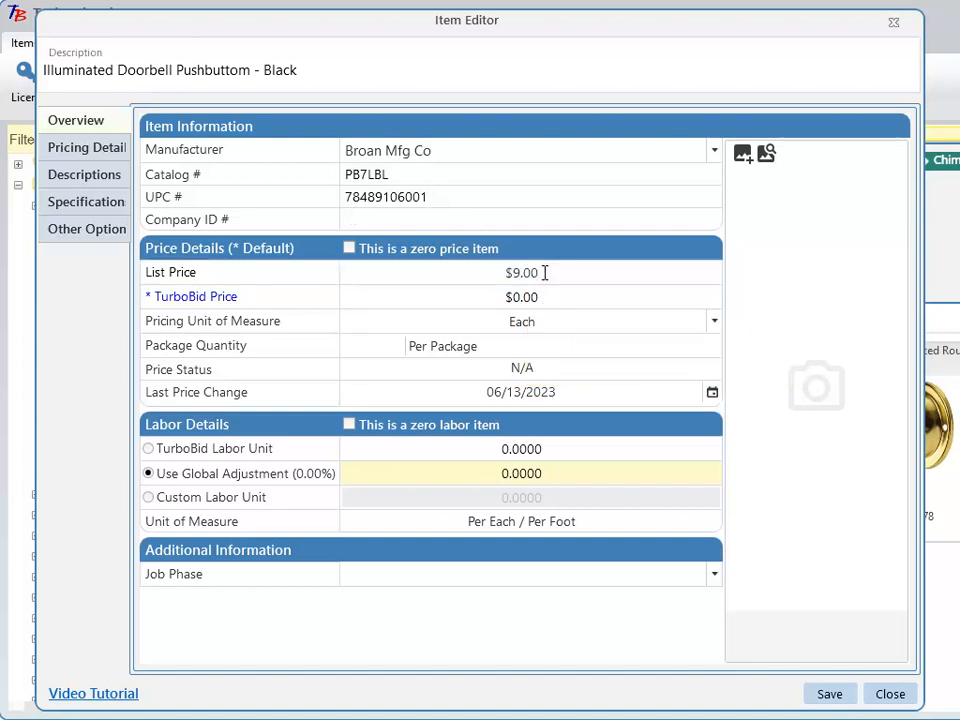
pyautogui.write('.4')
pyautogui.press('Tab')
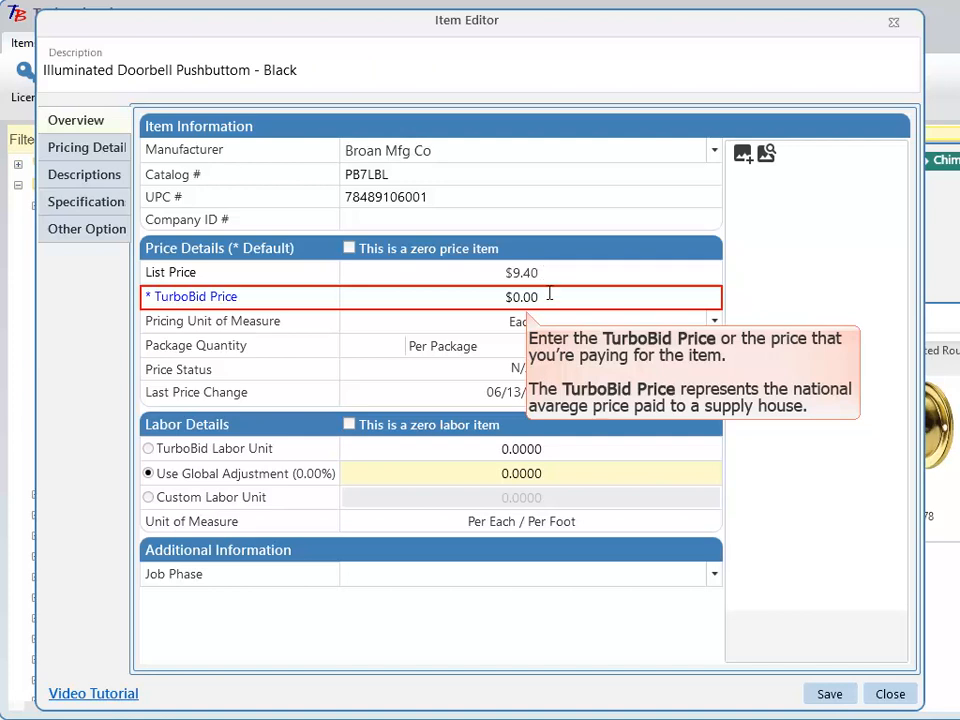
pyautogui.write('6.89')
pyautogui.press('Tab')
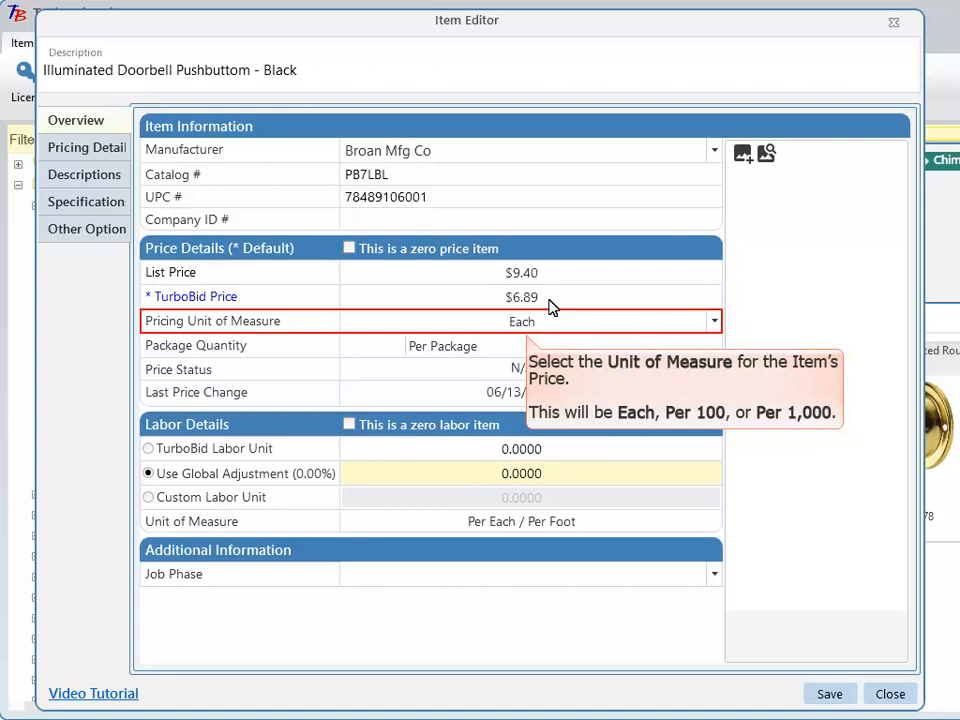
pyautogui.press('Tab')
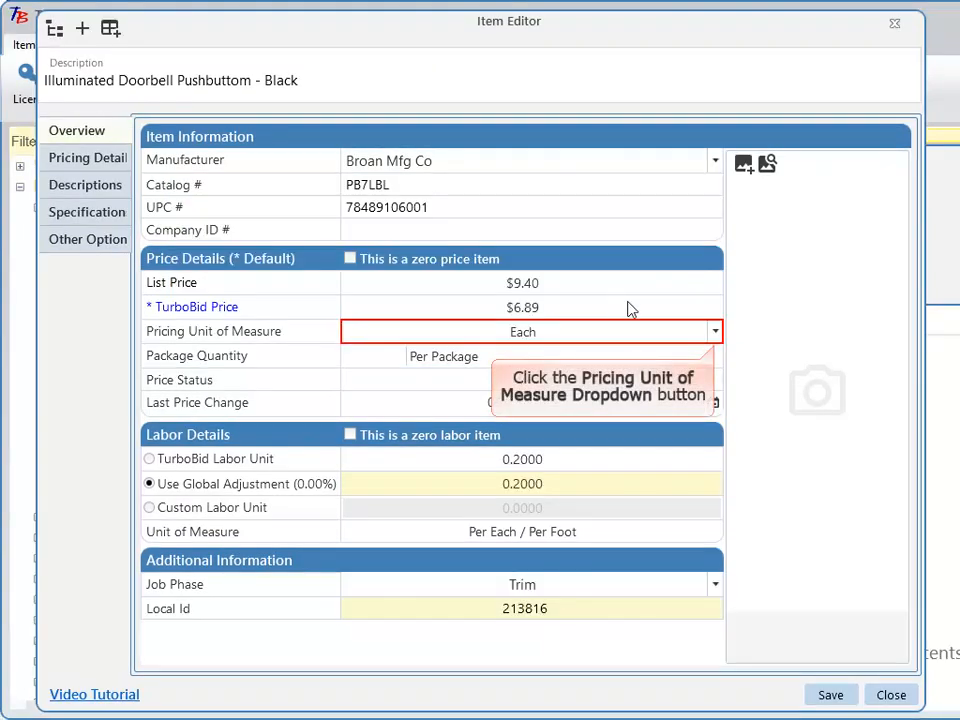
pyautogui.click(716, 332)
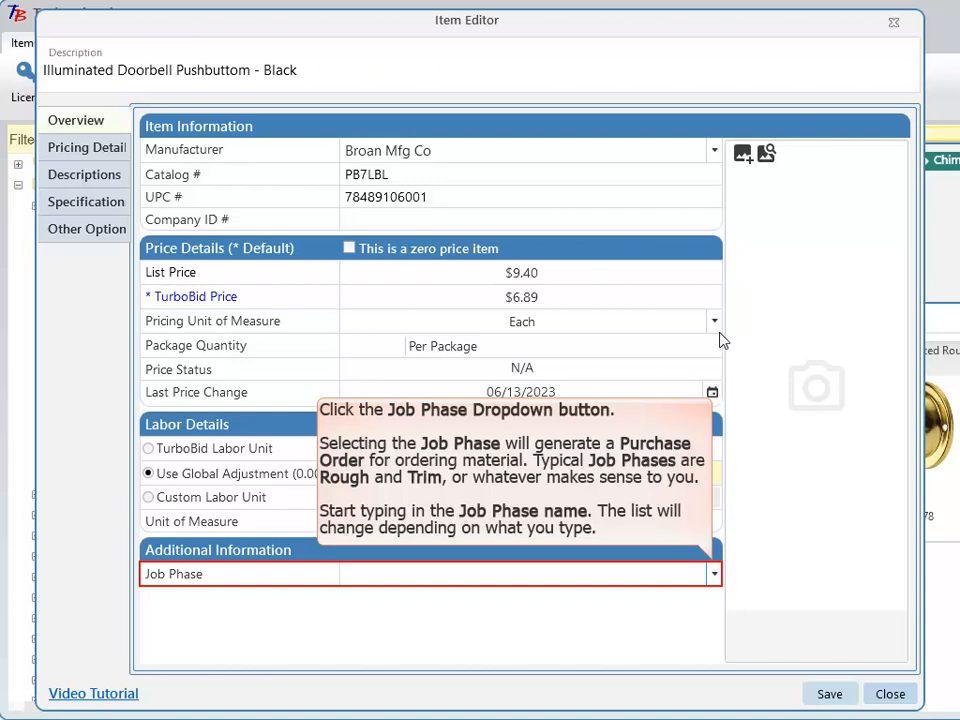
# - Assign the item to the Trim job phase and set its TurboBid labor unit to 0.2
pyautogui.click(715, 580)
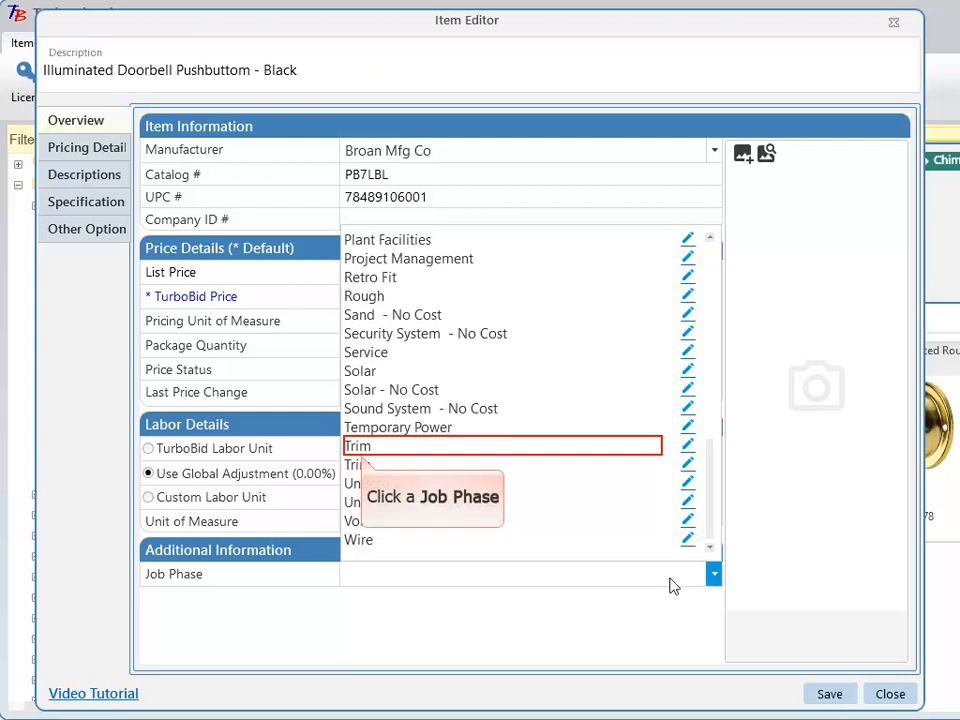
pyautogui.click(377, 450)
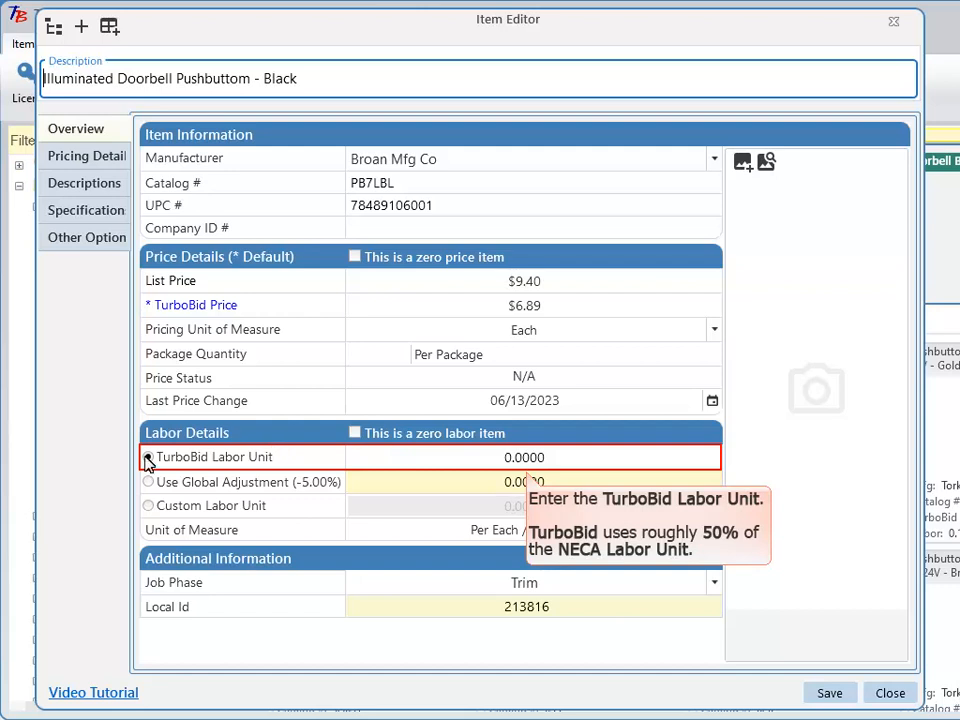
pyautogui.click(497, 458)
pyautogui.write('.2')
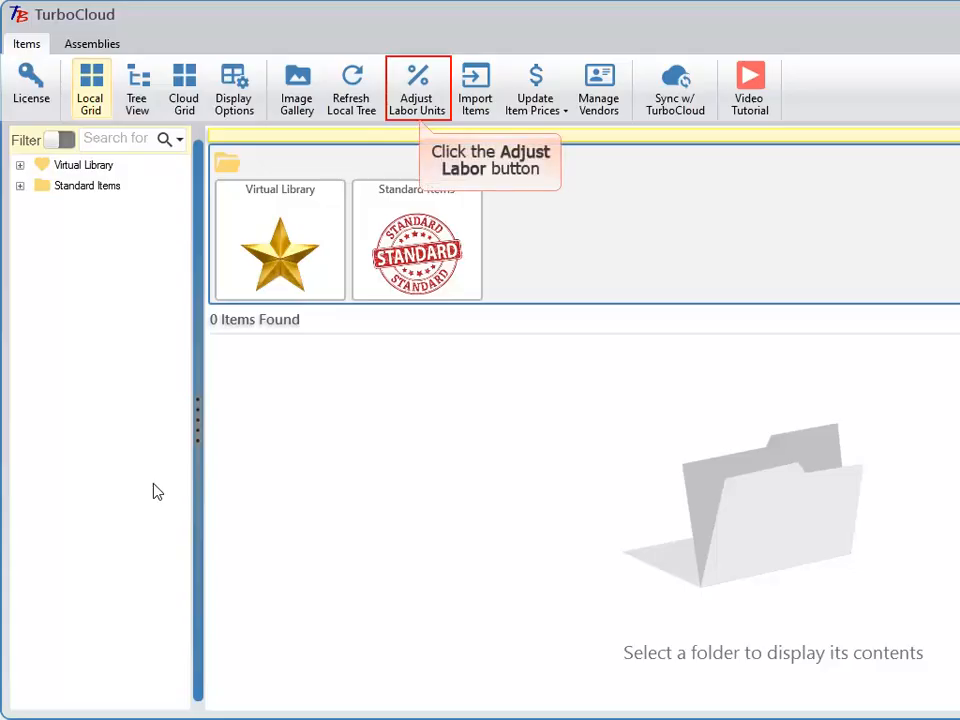
# - Enter a global labor unit adjustment of -5% for the items in the local database
pyautogui.click(417, 85)
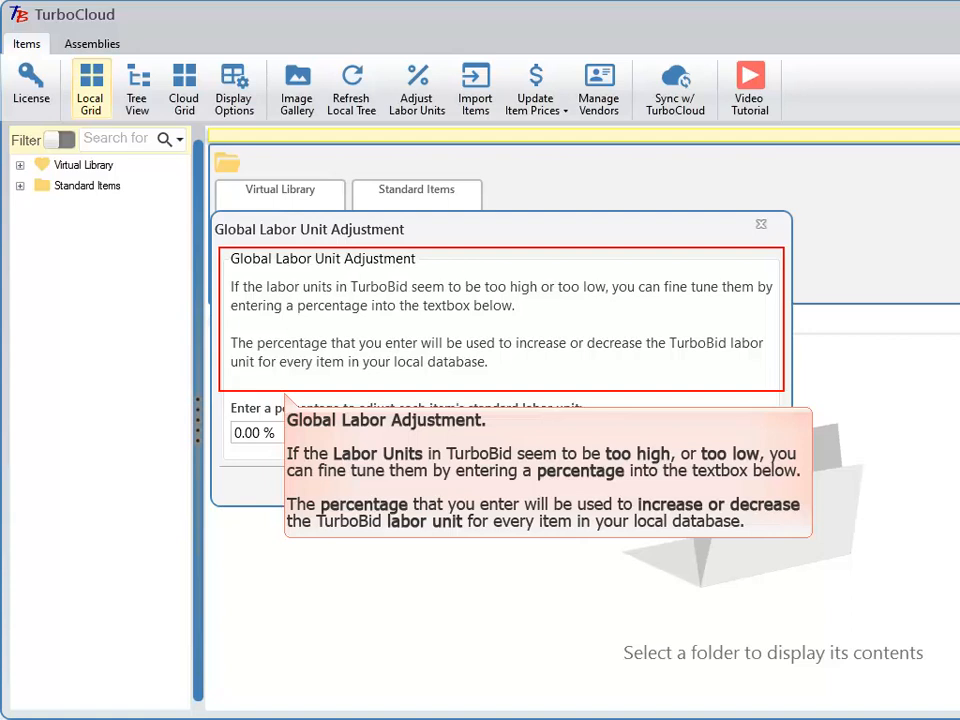
pyautogui.click(238, 432)
pyautogui.write('-5')
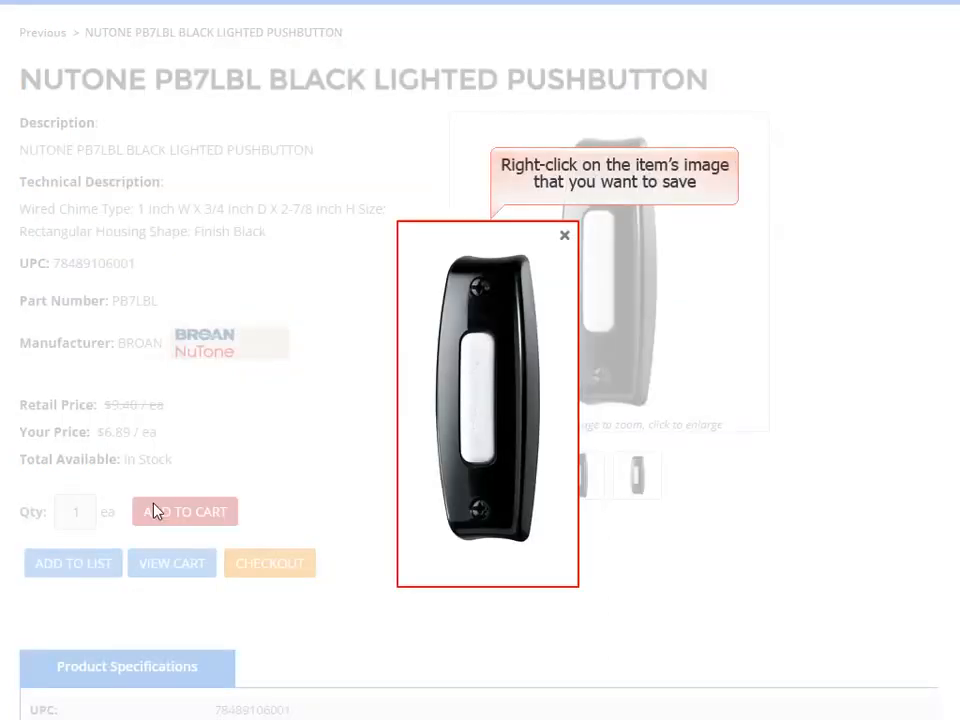
# - Switch to the browser and save the black pushbutton's image from the NuTone PB7LBL product page
pyautogui.rightClick(514, 347)
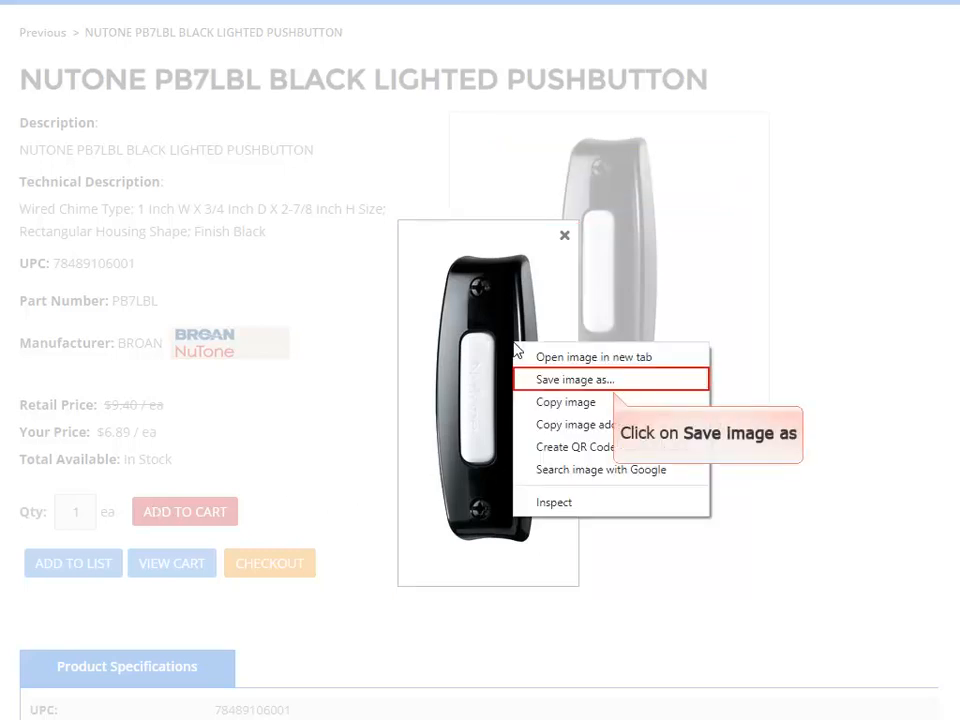
pyautogui.click(568, 381)
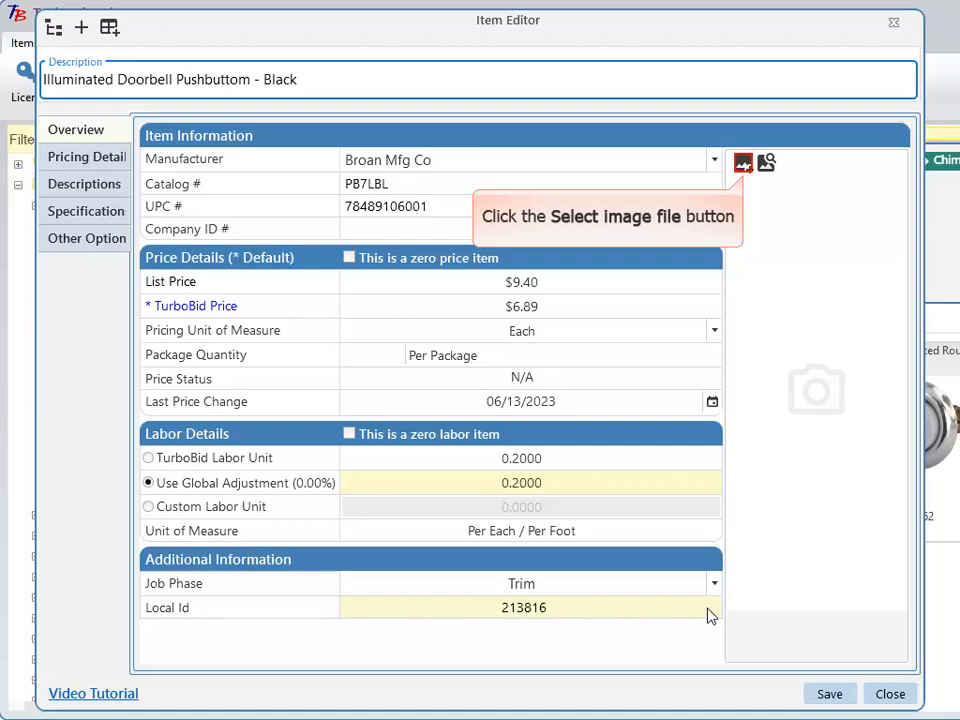
# - Attach the black pushbutton image from the TurboBid 4.0 Images folder to the item in TurboCloud and save the item
pyautogui.click(742, 163)
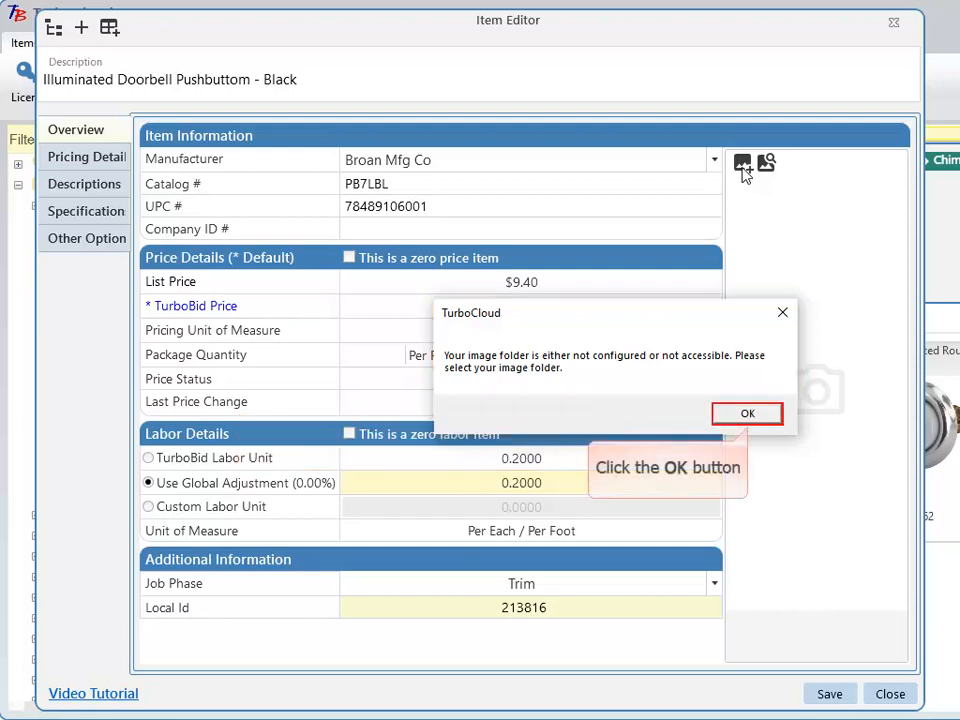
pyautogui.click(745, 414)
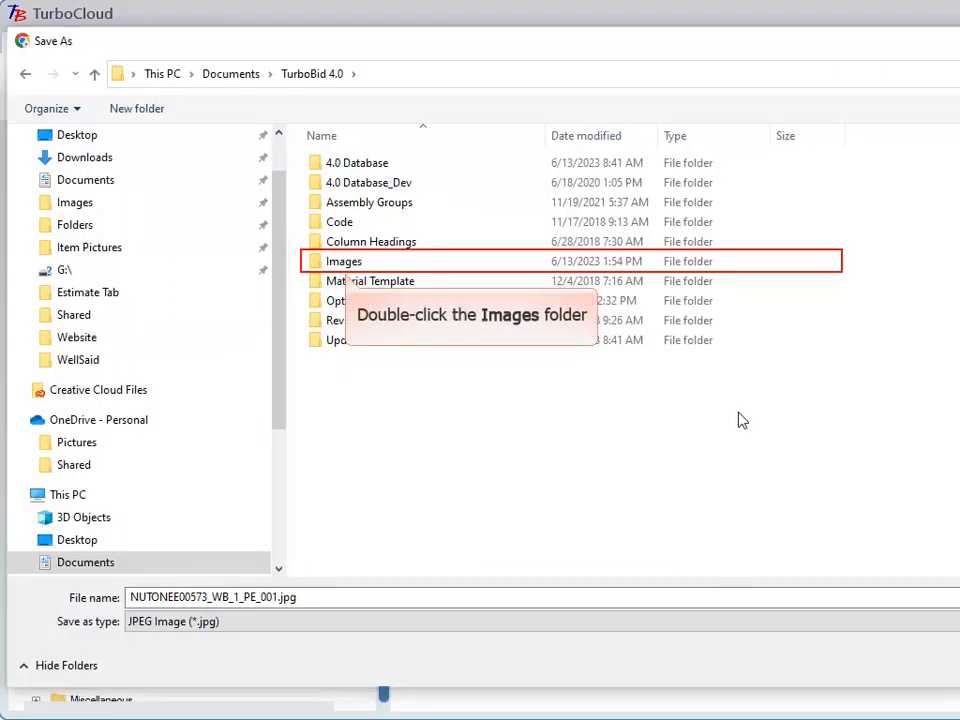
pyautogui.doubleClick(341, 262)
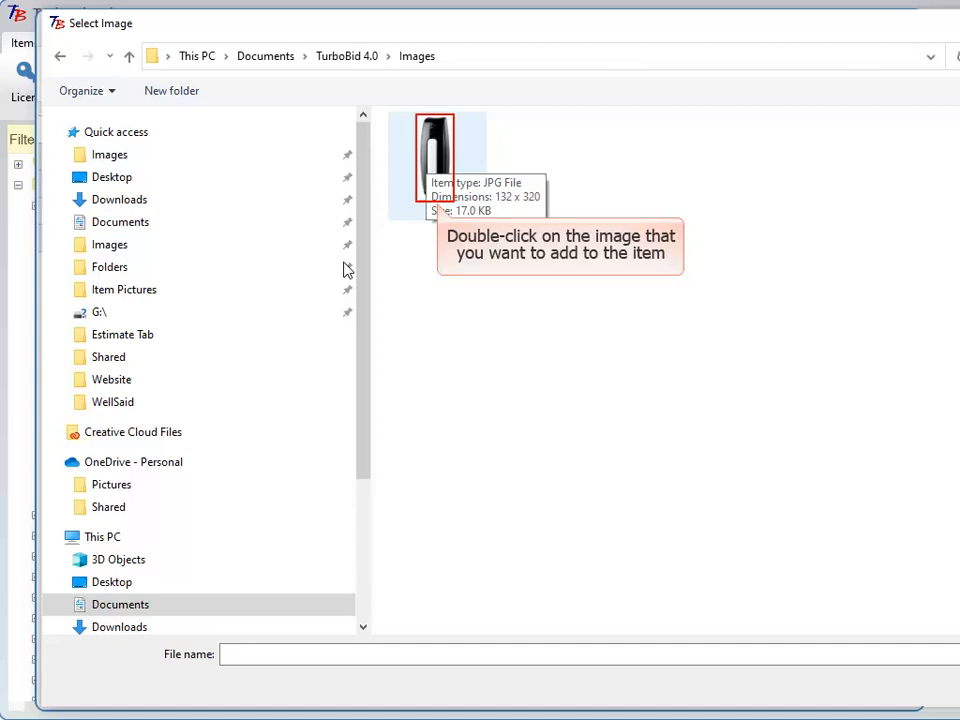
pyautogui.doubleClick(435, 161)
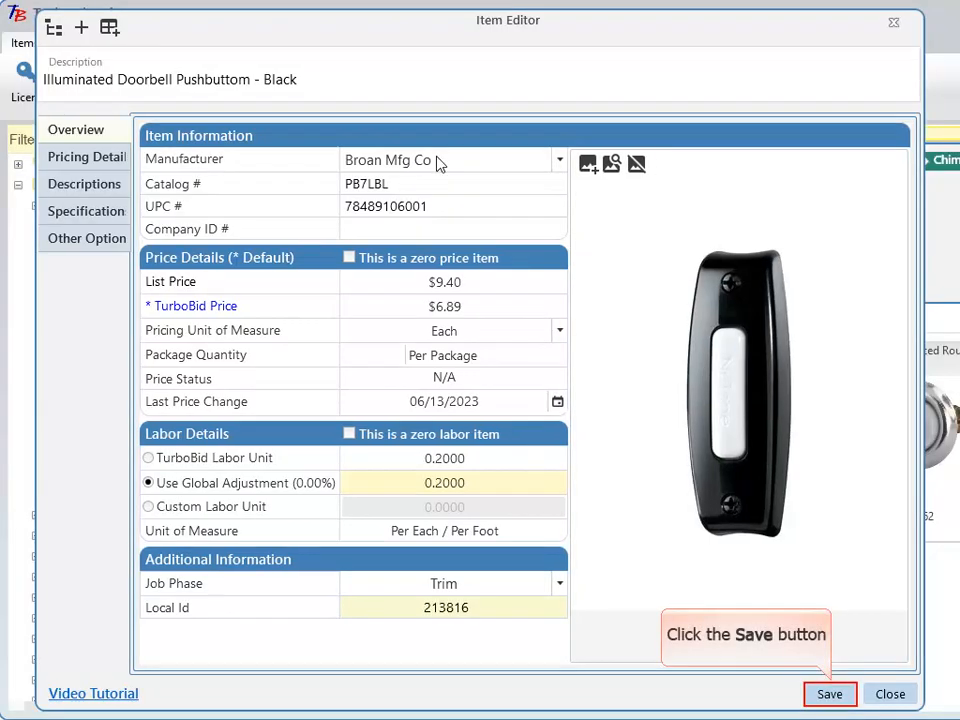
pyautogui.click(829, 694)
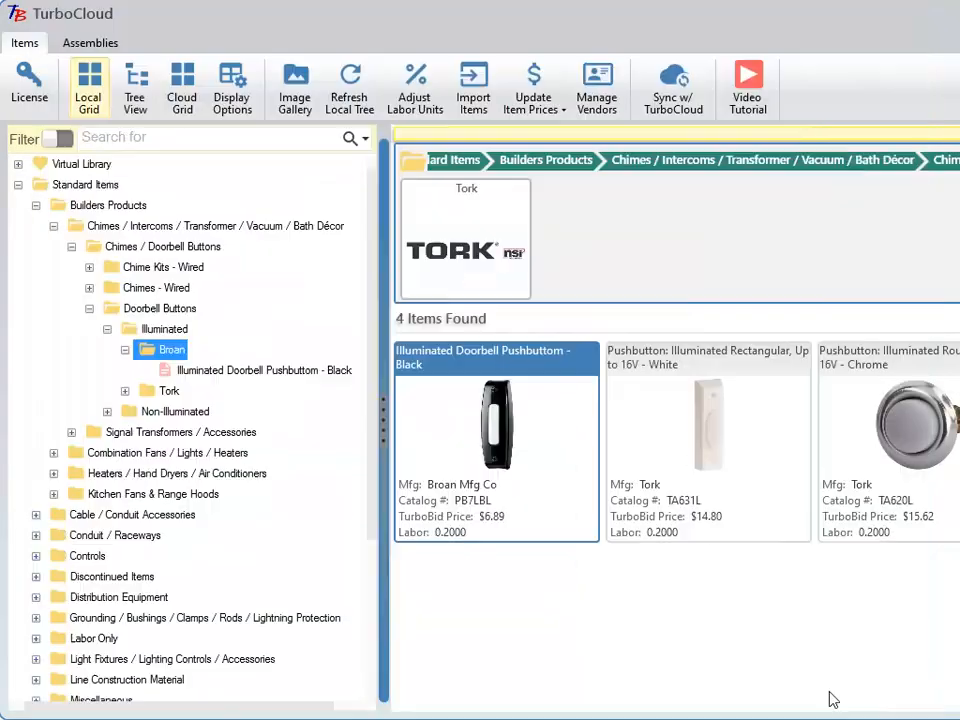